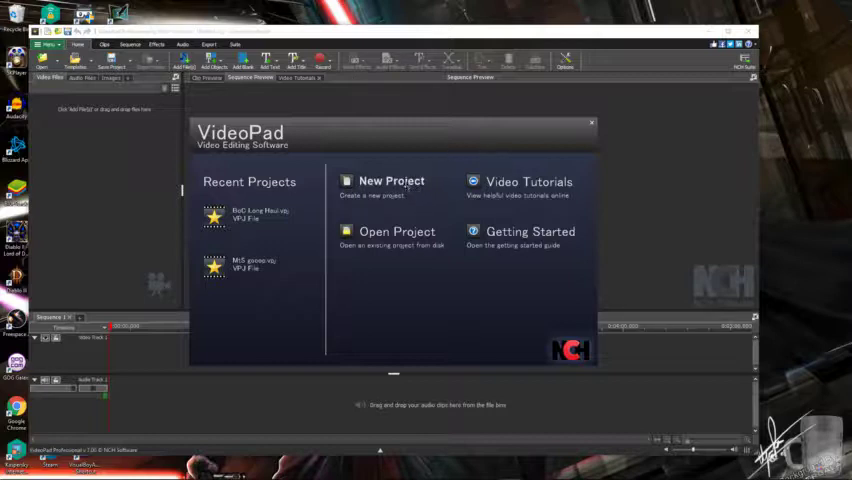
# Create a new untitled project from the VideoPad welcome dialog.
pyautogui.click(405, 186)
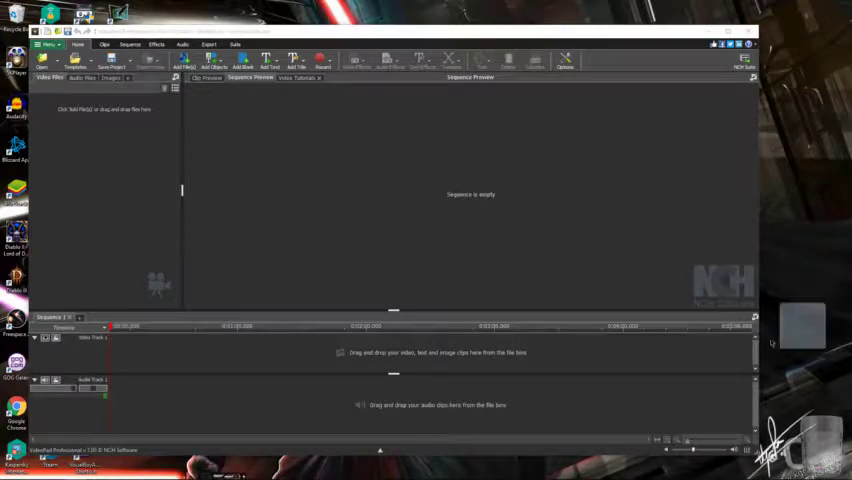
# Import BH LH3.mp4 from the desktop into the Video Files bin.
pyautogui.moveTo(535, 218); pyautogui.dragTo(57, 112)
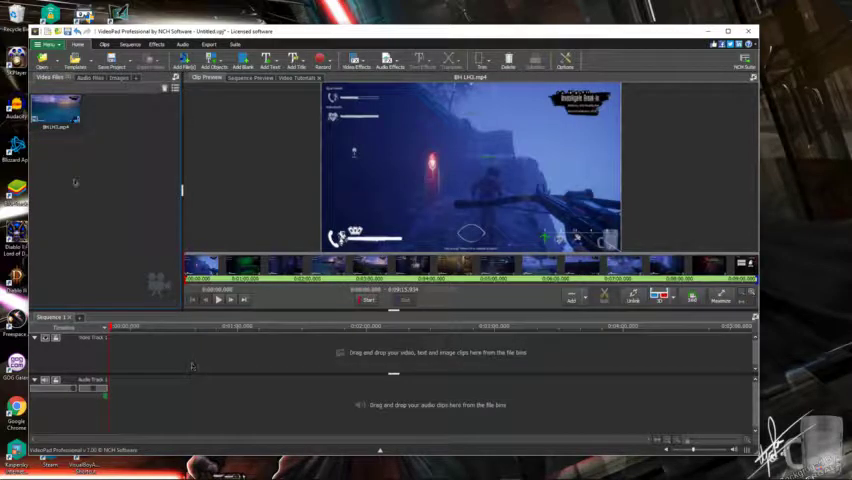
# Place the BH LH3 clip on Video Track 1 and play the Sequence Preview.
pyautogui.moveTo(57, 110); pyautogui.dragTo(134, 358)
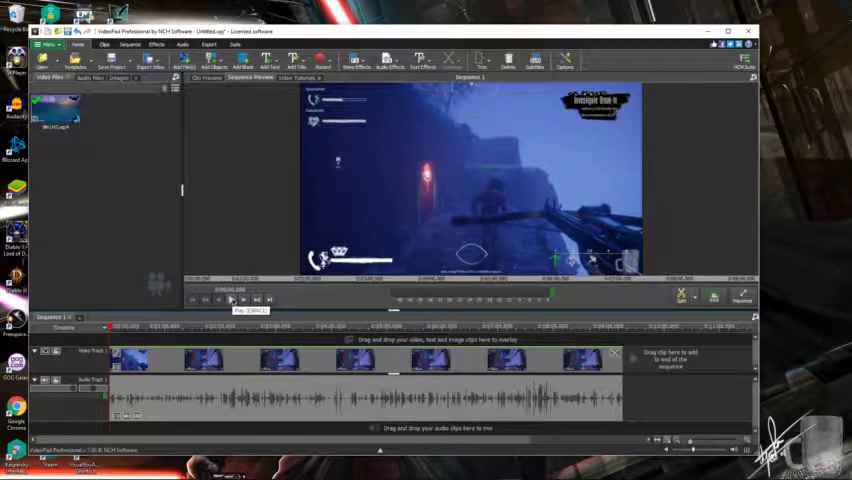
pyautogui.click(231, 301)
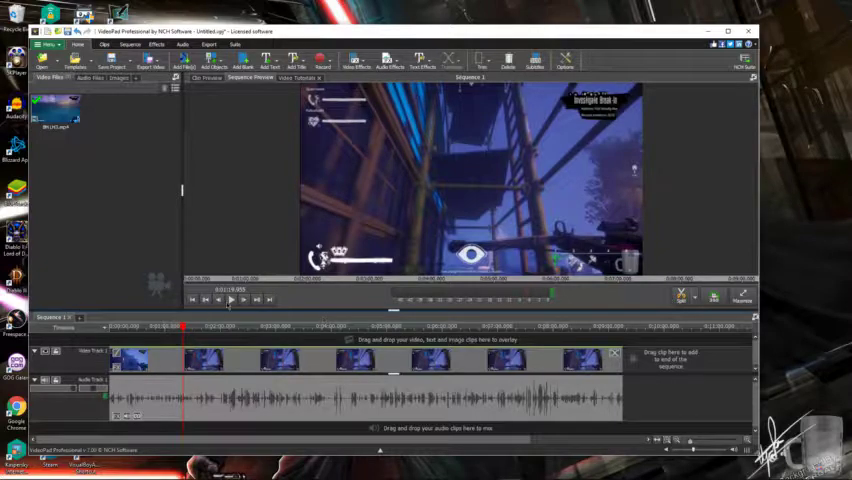
# Resume playing the BH LH3 sequence in the Sequence Preview.
pyautogui.click(230, 299)
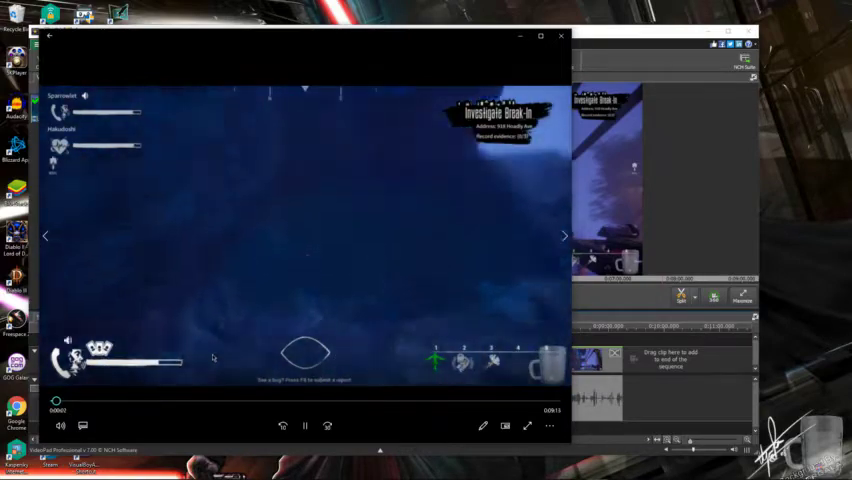
# Skim the raw video ahead to about 6:25, pause it, and close Movies & TV.
pyautogui.click(190, 401)
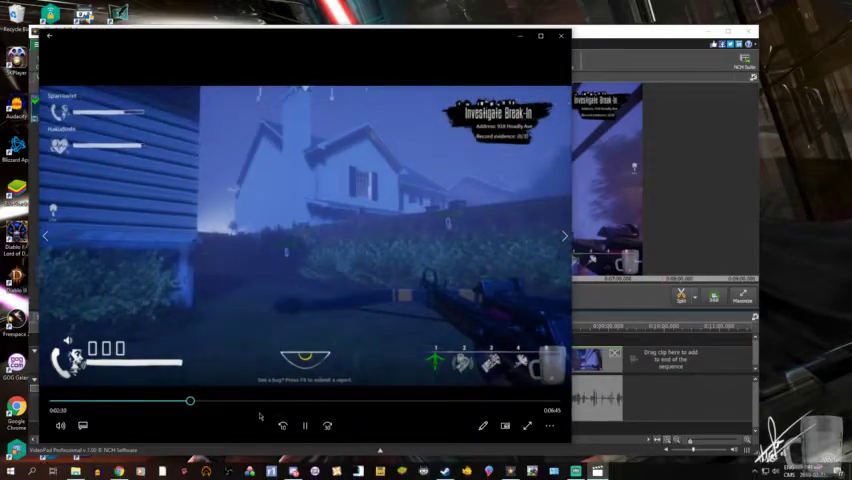
pyautogui.click(247, 401)
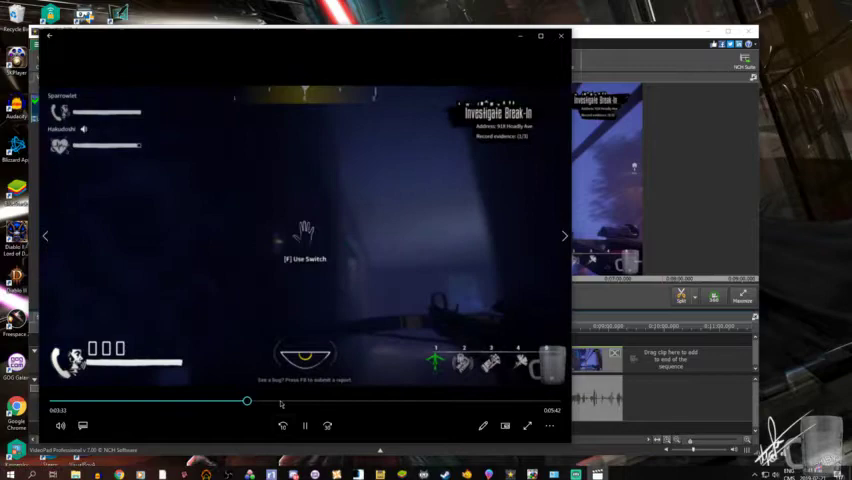
pyautogui.click(343, 401)
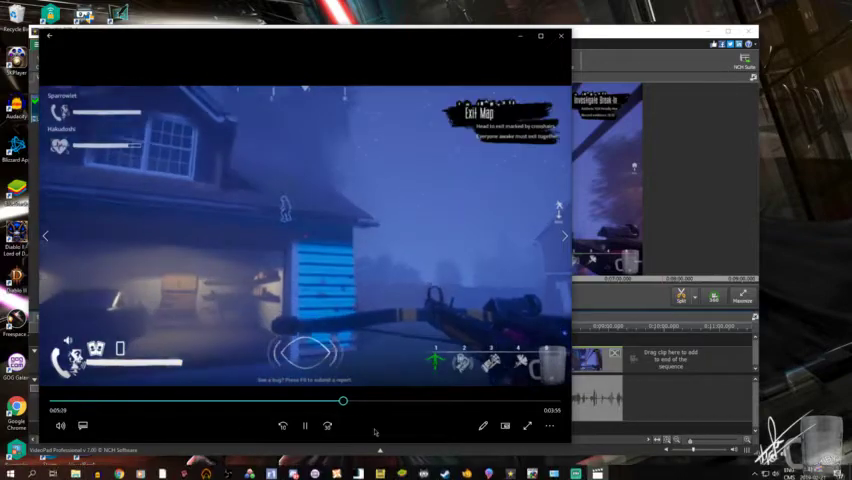
pyautogui.click(403, 401)
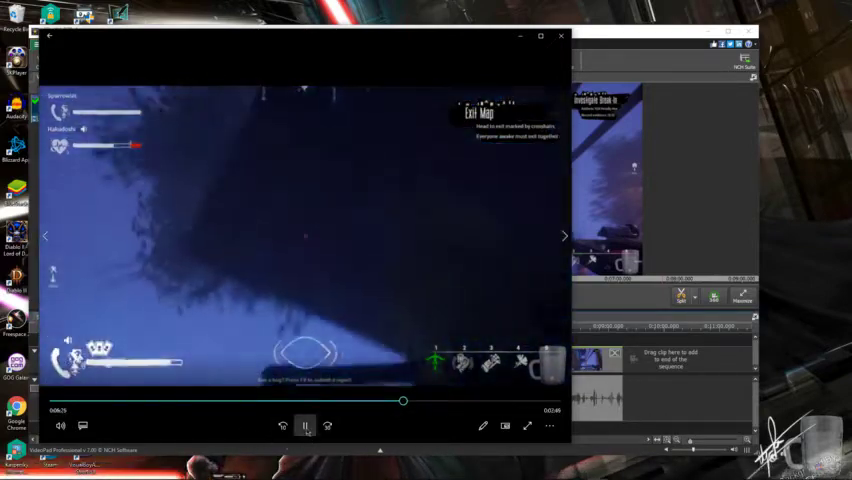
pyautogui.click(305, 425)
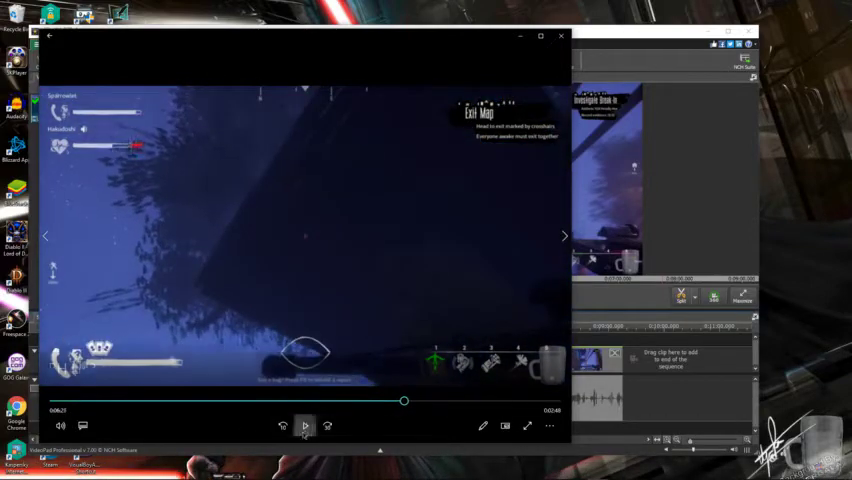
pyautogui.click(559, 38)
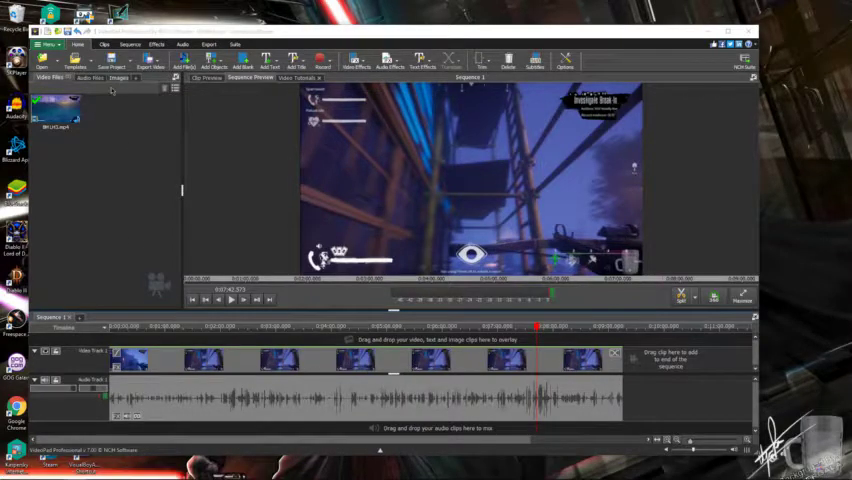
# Load BH LH3.mp4 from the Video Files bin into Clip Preview.
pyautogui.doubleClick(55, 108)
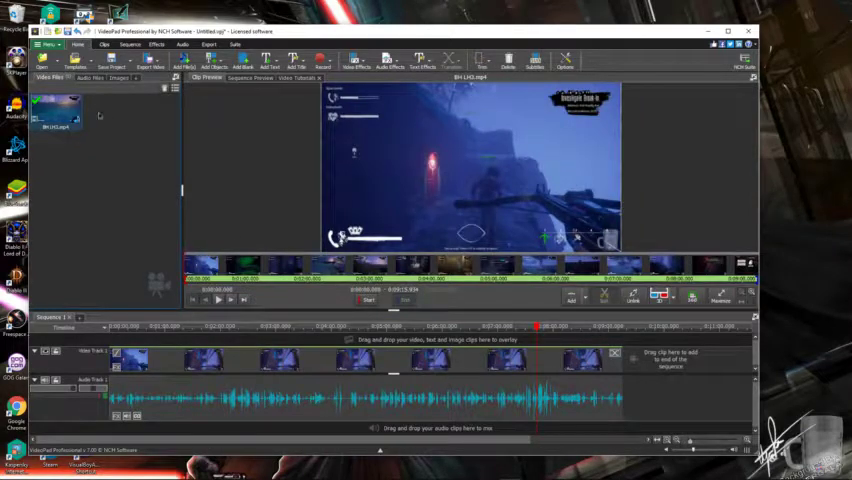